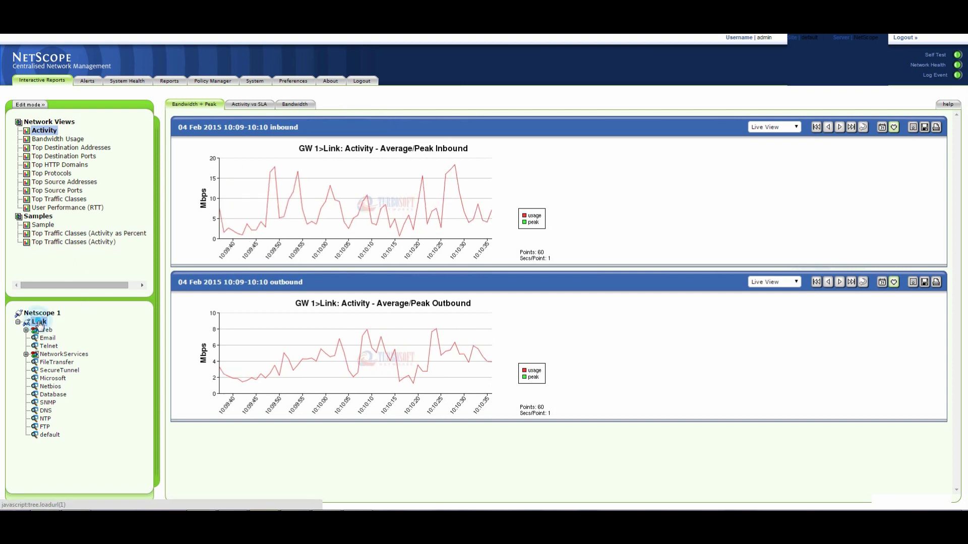
# Review the traffic class breakdown, then switch the Link activity charts to Hourly View.
pyautogui.click(44, 200)
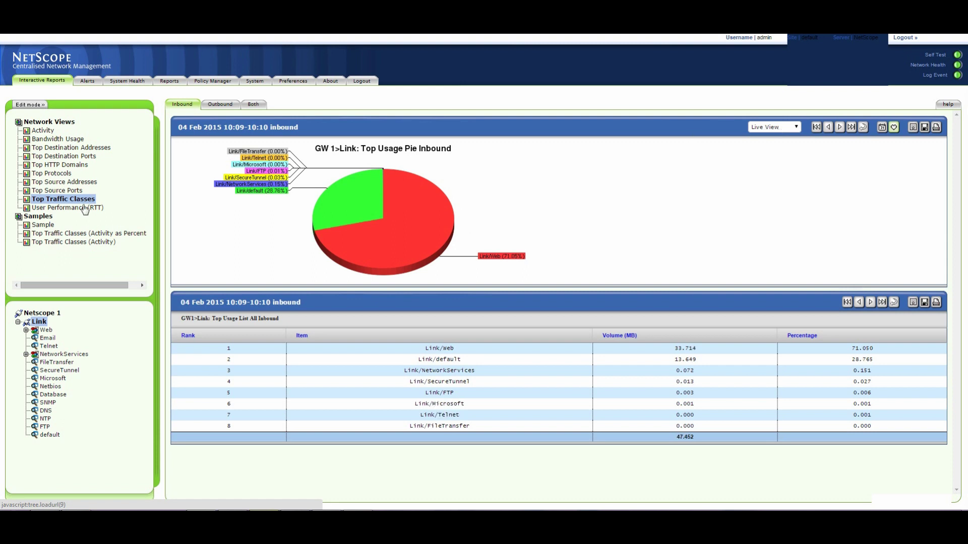
pyautogui.click(44, 131)
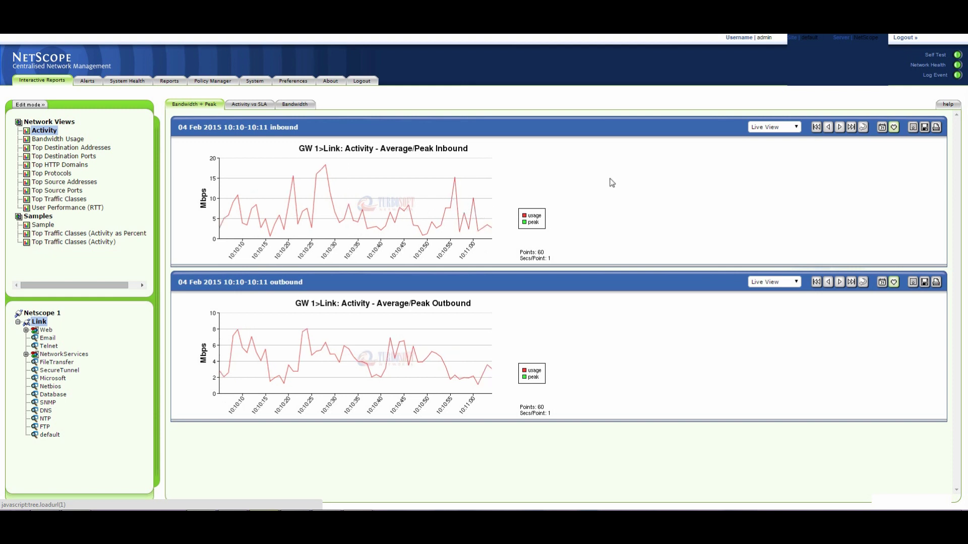
pyautogui.click(775, 126)
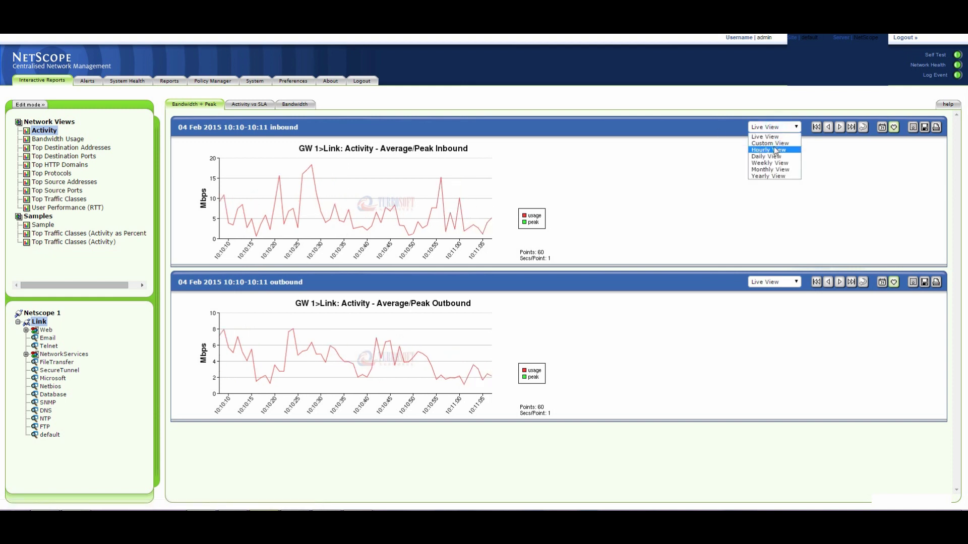
pyautogui.click(775, 150)
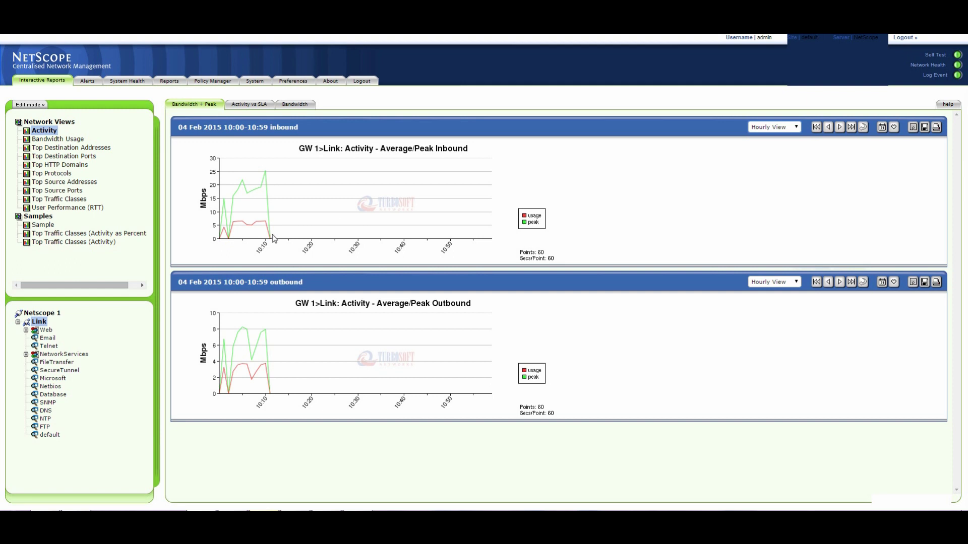
# Move to the 10:00 hour and zoom the charts into 10:00–10:11 at one-second resolution.
pyautogui.click(828, 127)
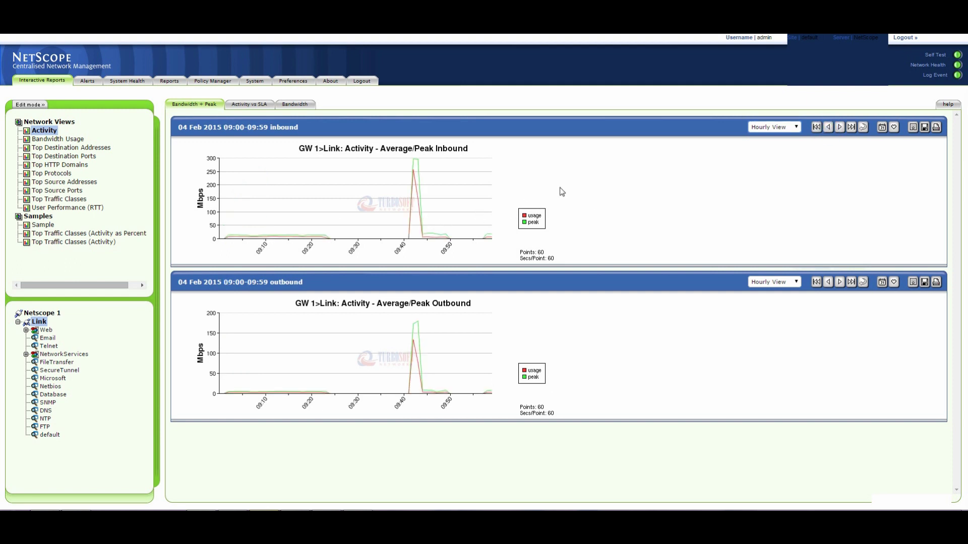
pyautogui.click(839, 127)
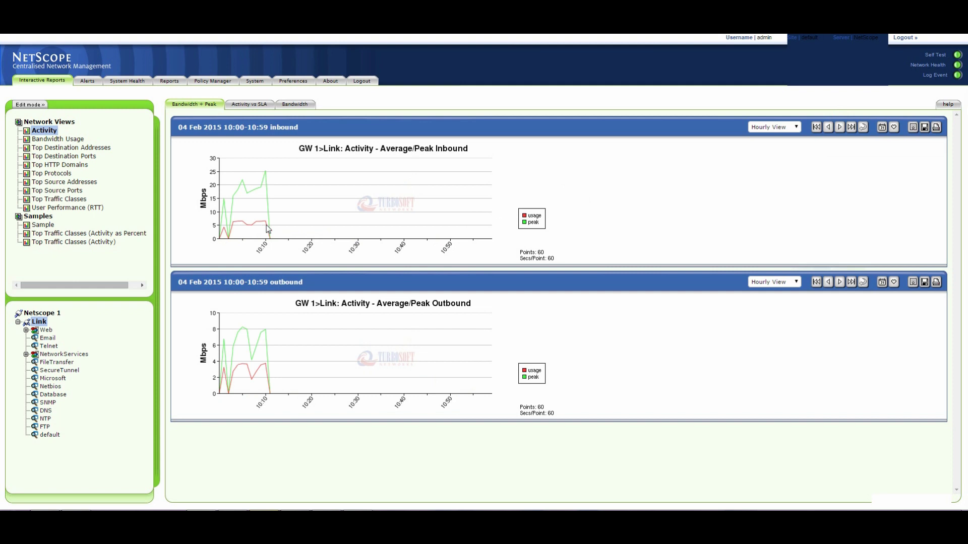
pyautogui.moveTo(272, 229); pyautogui.dragTo(220, 228)
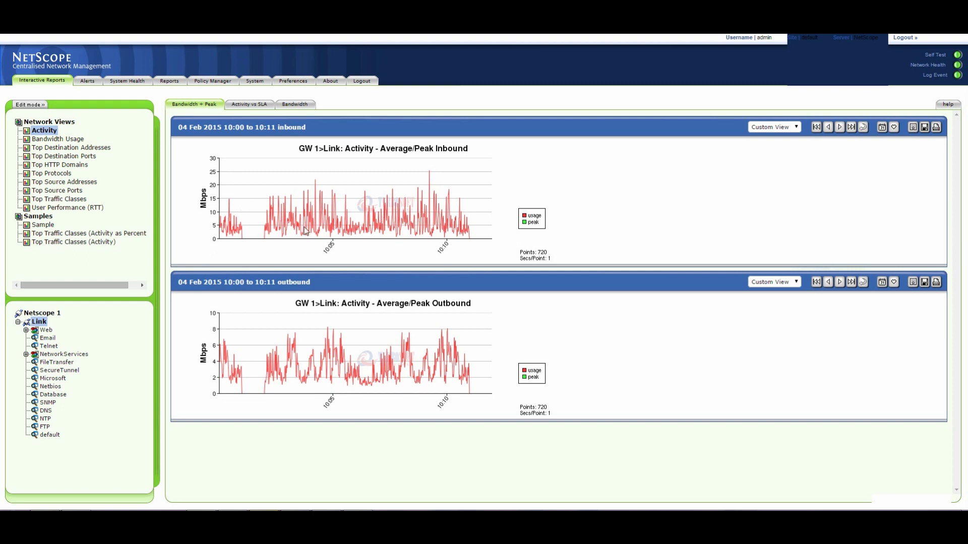
# Select the Web class under Link in Top Traffic Classes and view its 10:00–10:11 activity charts.
pyautogui.click(50, 200)
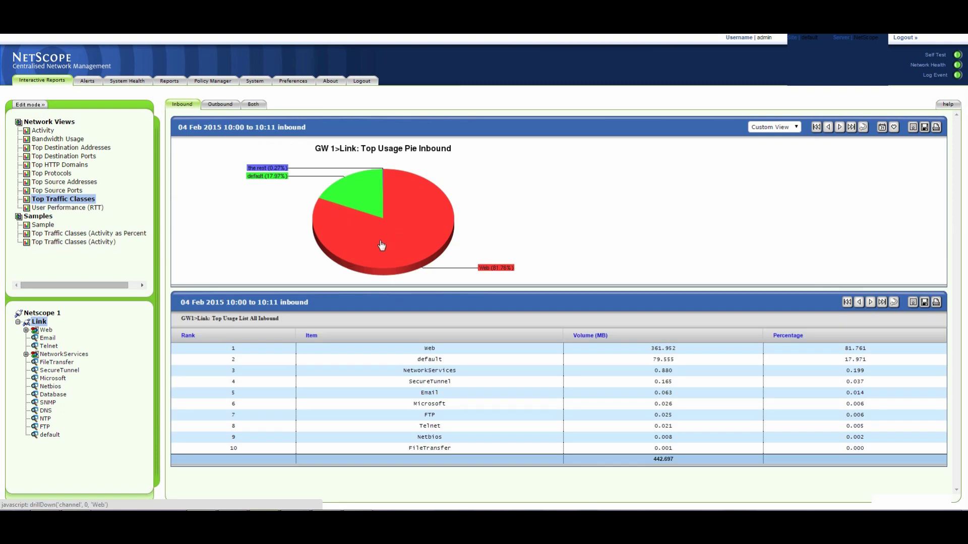
pyautogui.click(26, 331)
pyautogui.click(26, 330)
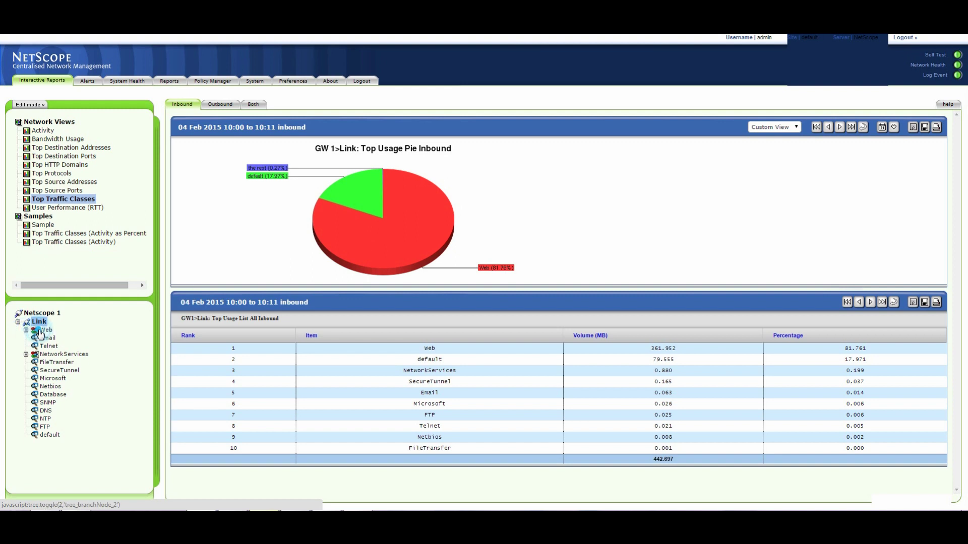
pyautogui.click(45, 331)
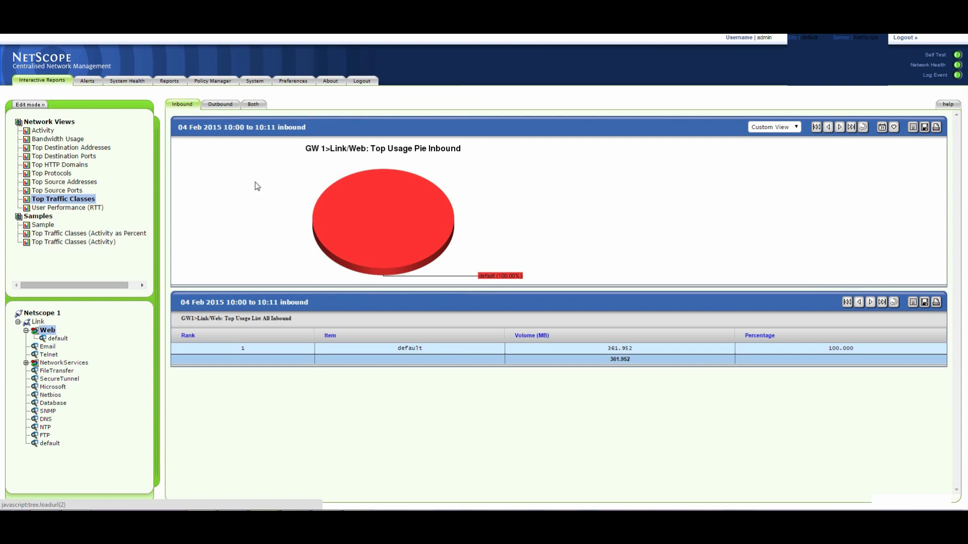
pyautogui.click(44, 131)
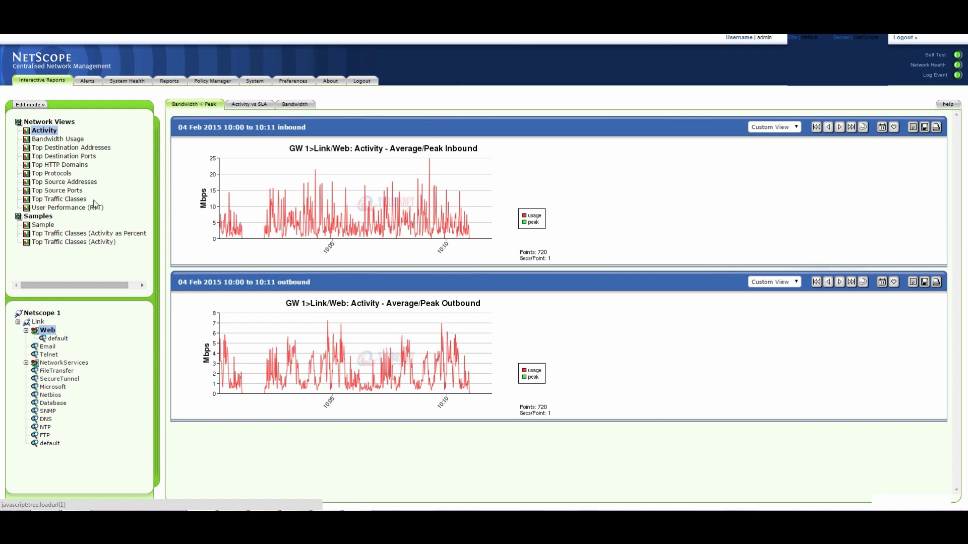
# Display the Link/Web Top HTTP Domains inbound pie and ranked list for 10:00–10:11.
pyautogui.click(84, 165)
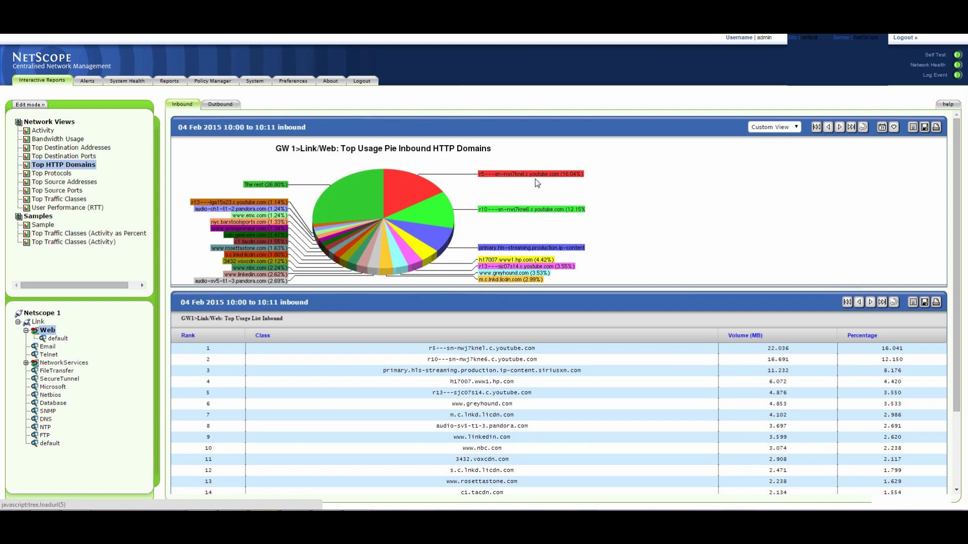
pyautogui.click(401, 194)
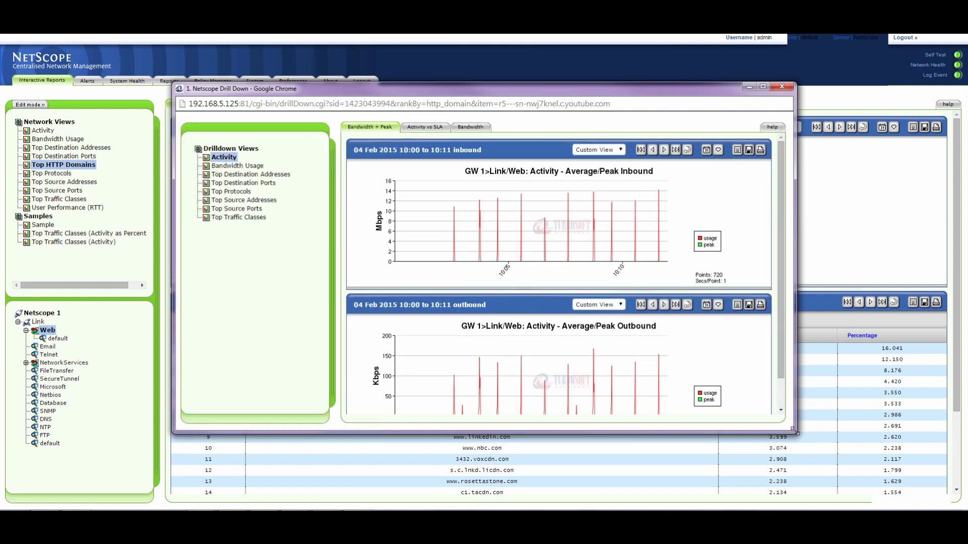
pyautogui.moveTo(795, 432); pyautogui.dragTo(819, 479)
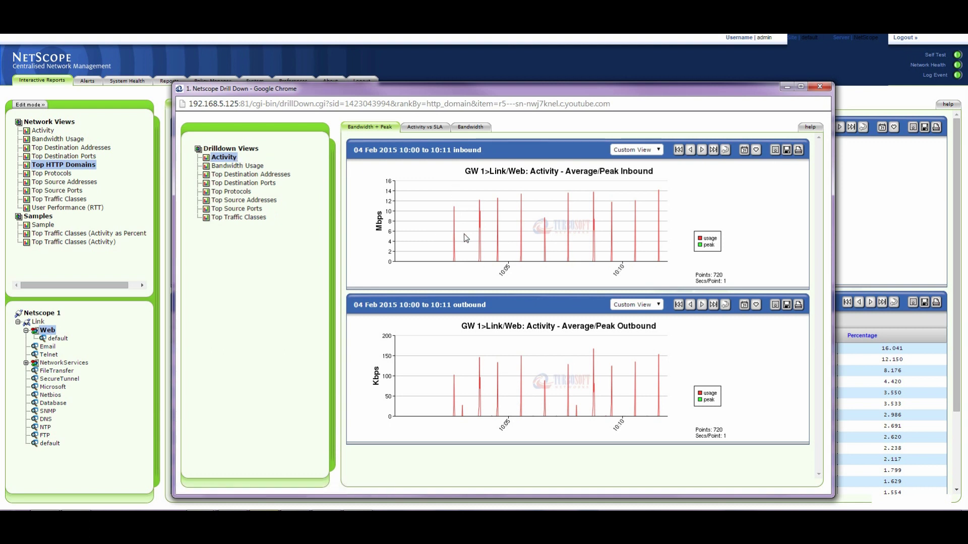
pyautogui.click(243, 174)
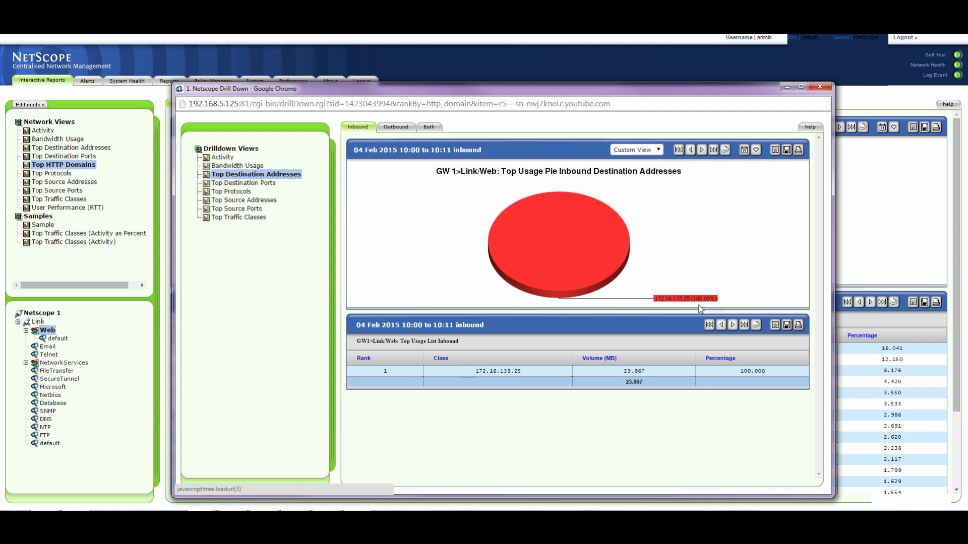
pyautogui.click(395, 130)
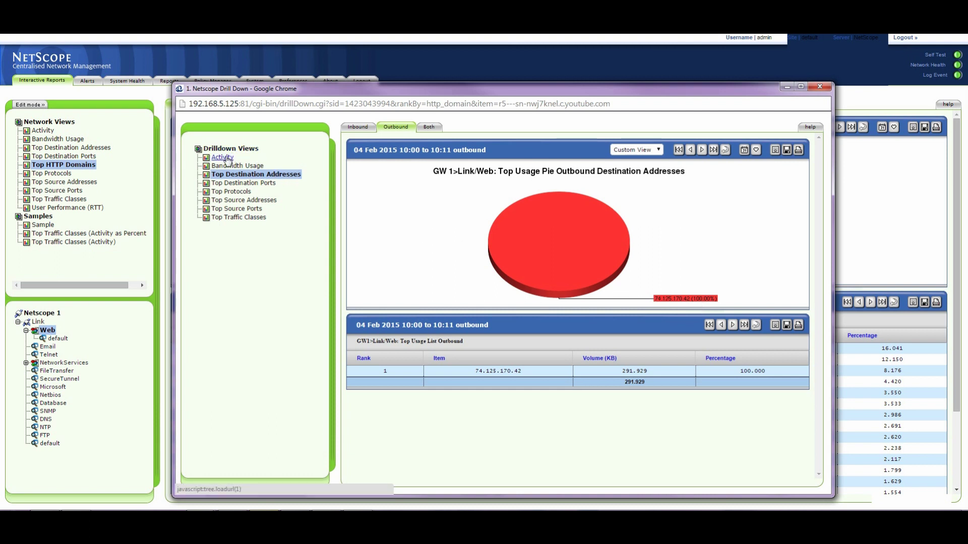
pyautogui.click(226, 210)
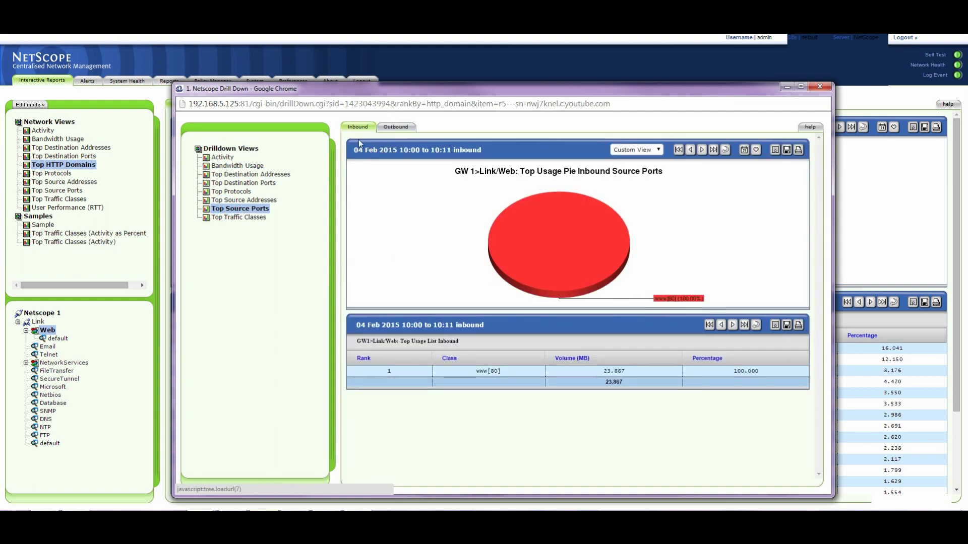
pyautogui.click(222, 157)
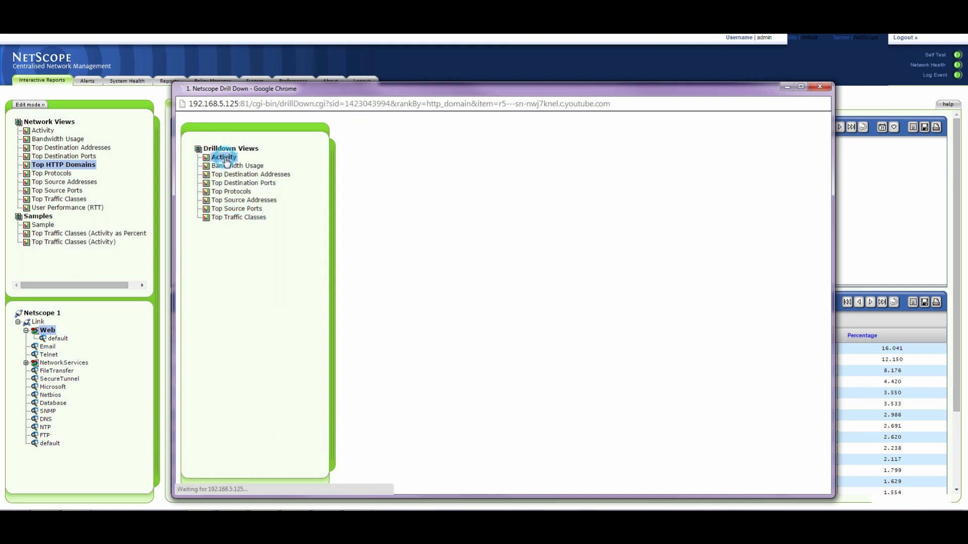
pyautogui.click(817, 88)
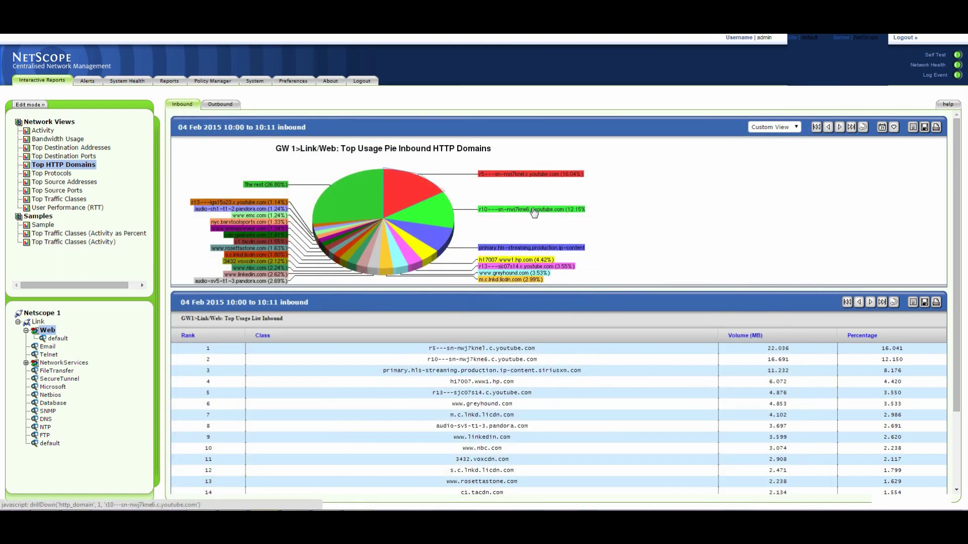
pyautogui.click(438, 218)
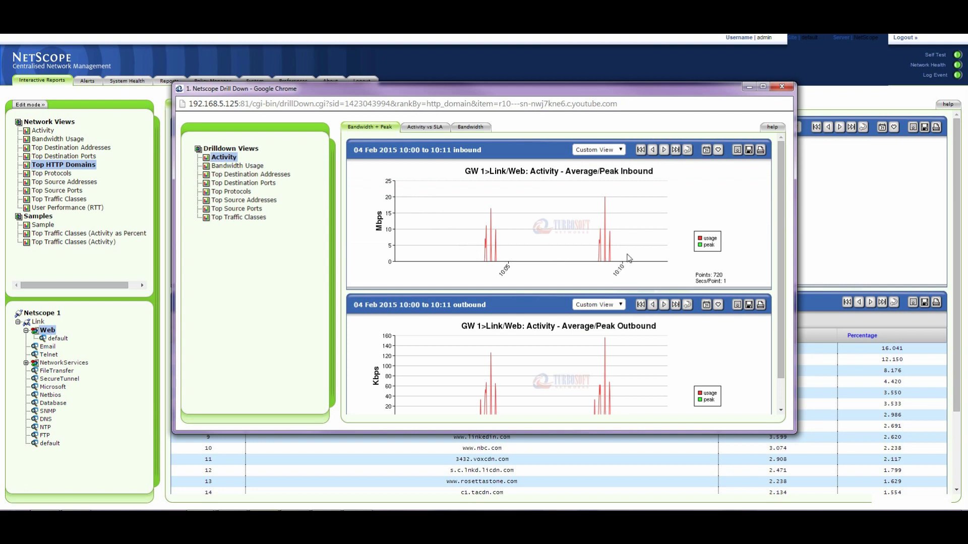
pyautogui.click(250, 175)
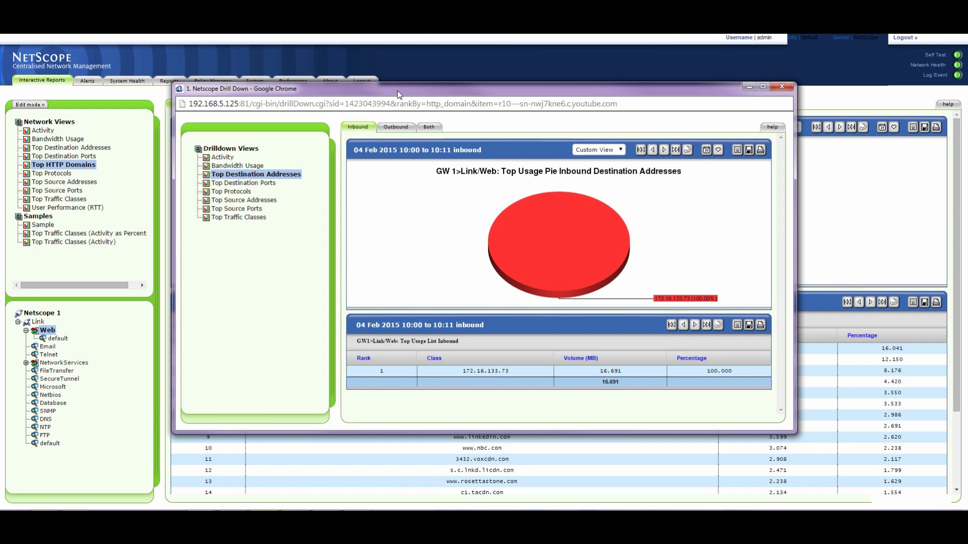
pyautogui.moveTo(397, 95); pyautogui.dragTo(502, 141)
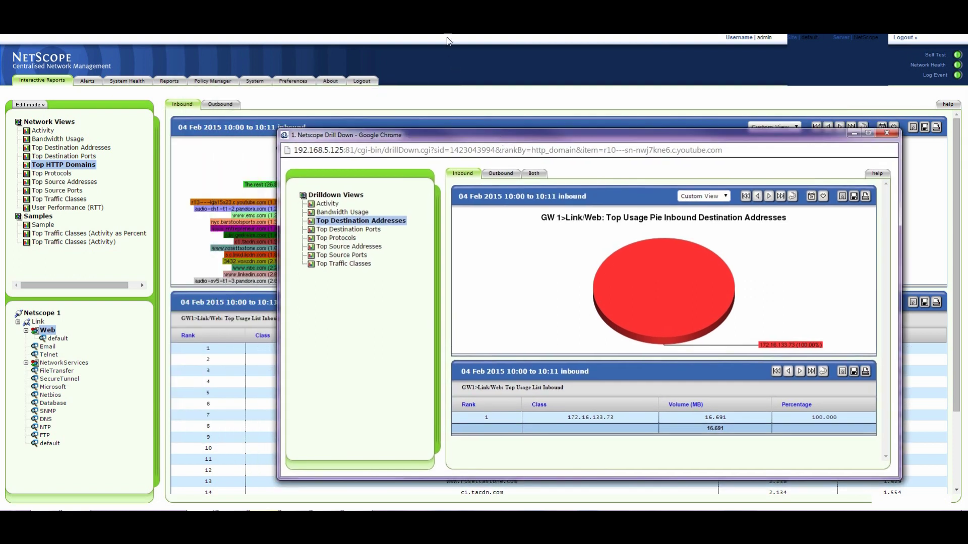
pyautogui.click(443, 71)
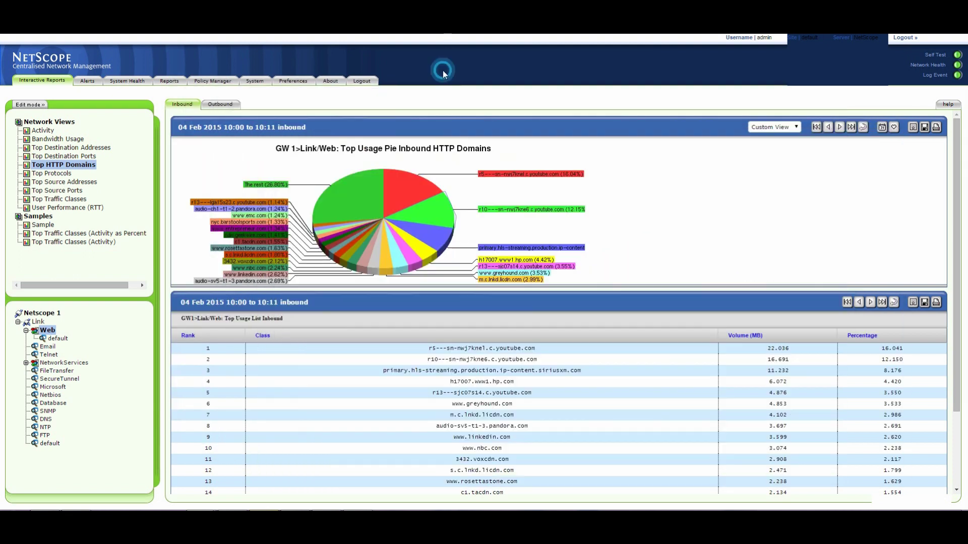
pyautogui.click(410, 186)
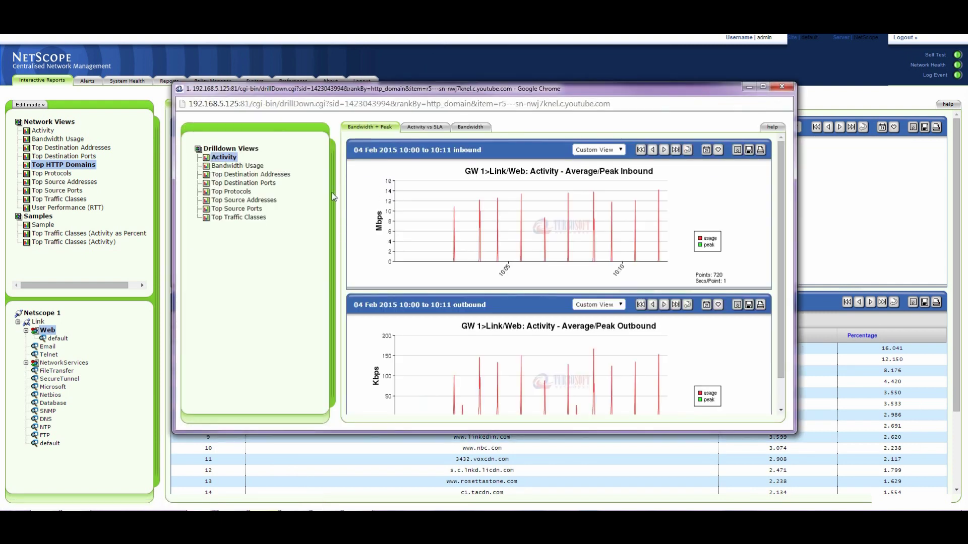
pyautogui.click(256, 175)
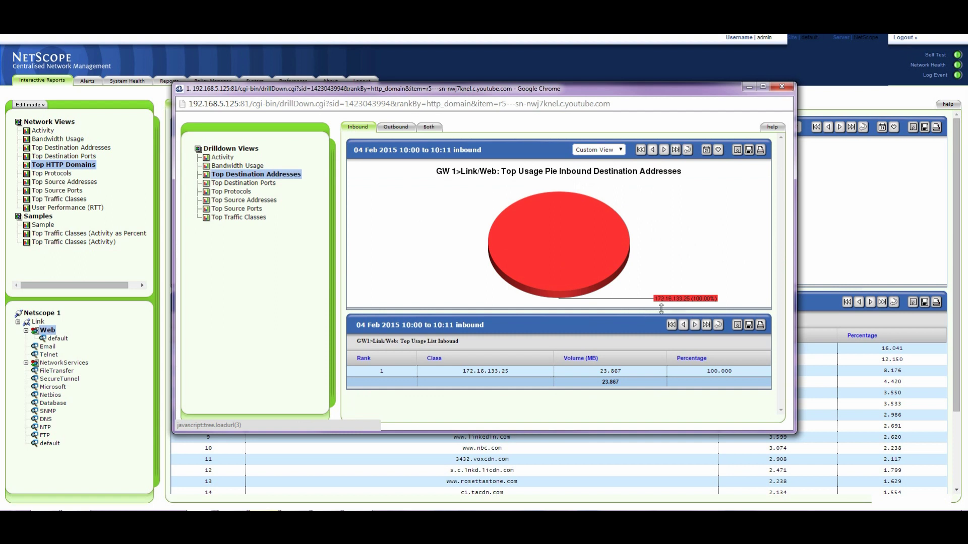
pyautogui.click(464, 375)
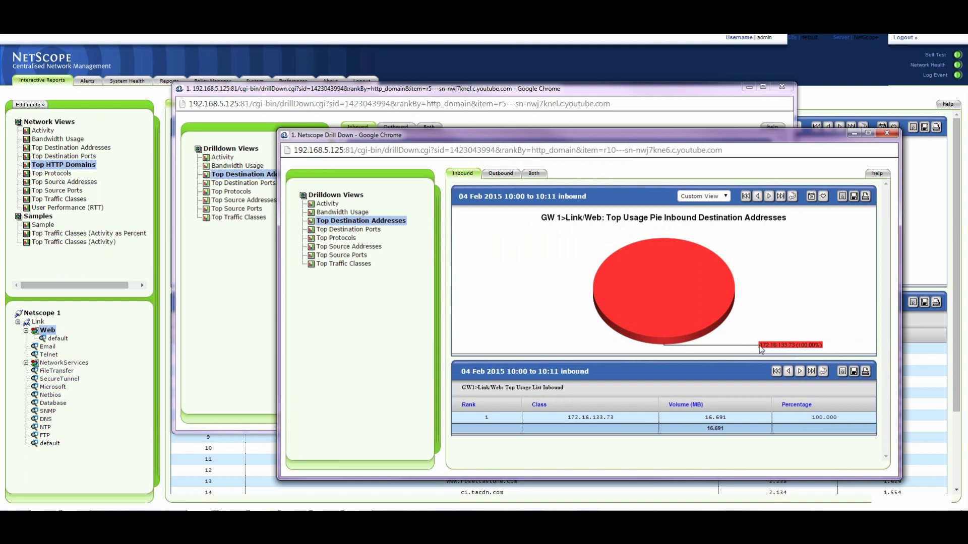
pyautogui.moveTo(650, 132); pyautogui.dragTo(587, 113)
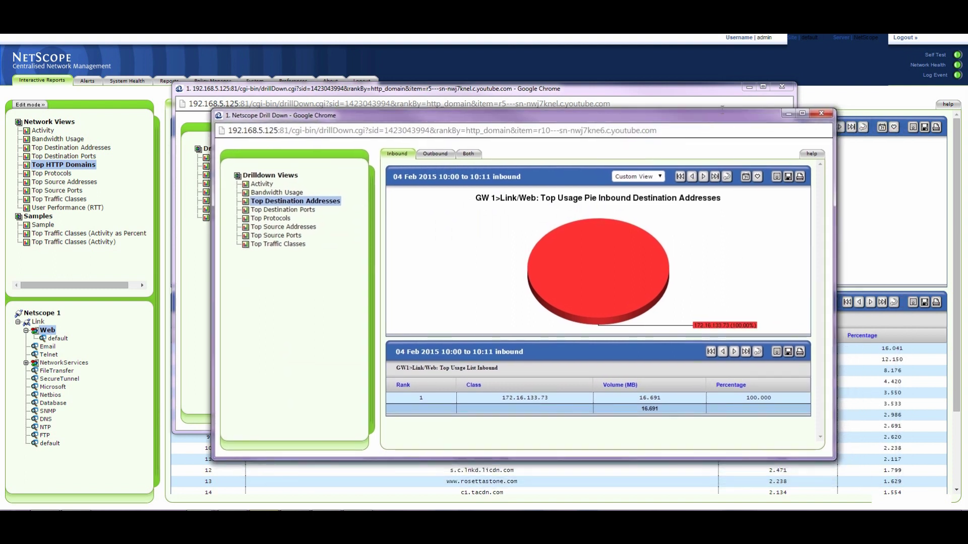
pyautogui.click(821, 115)
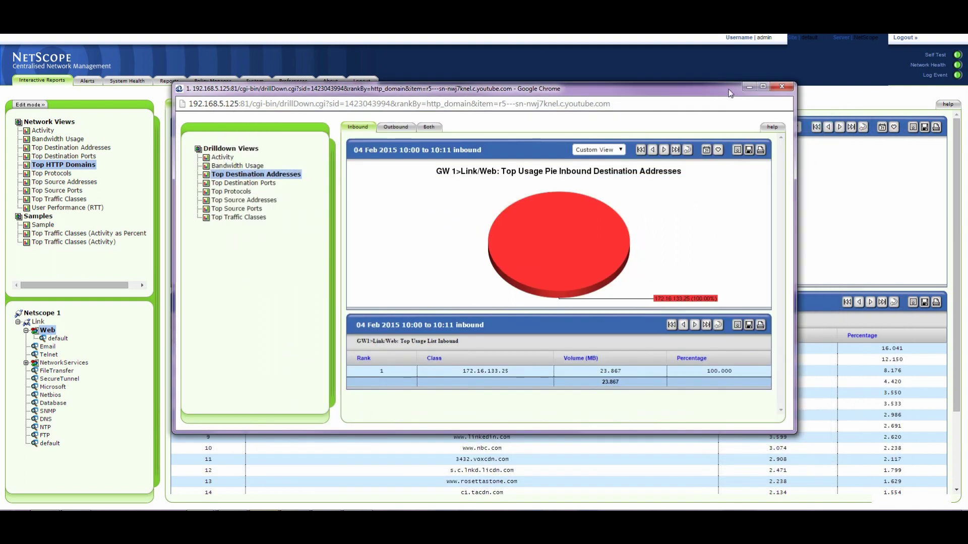
pyautogui.click(782, 86)
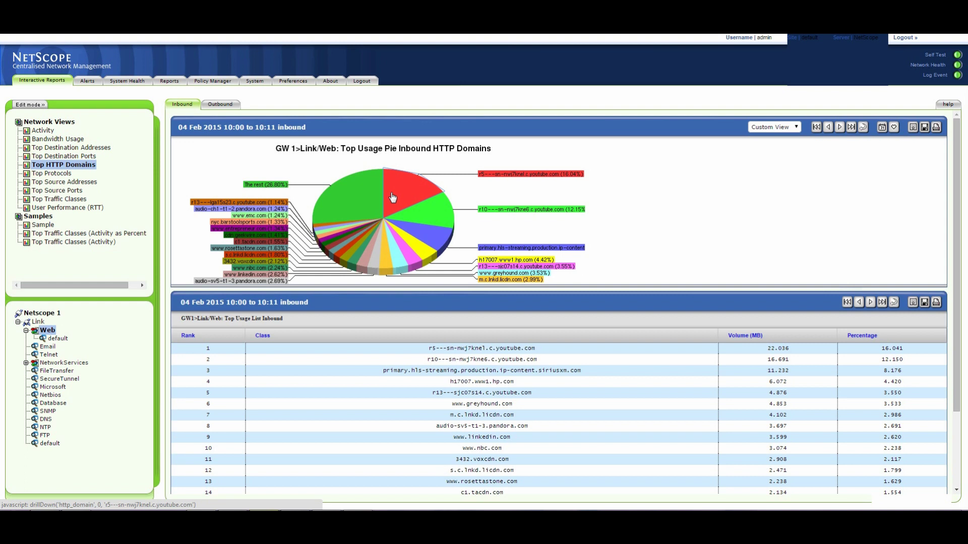
# Return to the Link/Web Activity report with inbound and outbound Mbps charts for 10:00–10:11.
pyautogui.click(45, 131)
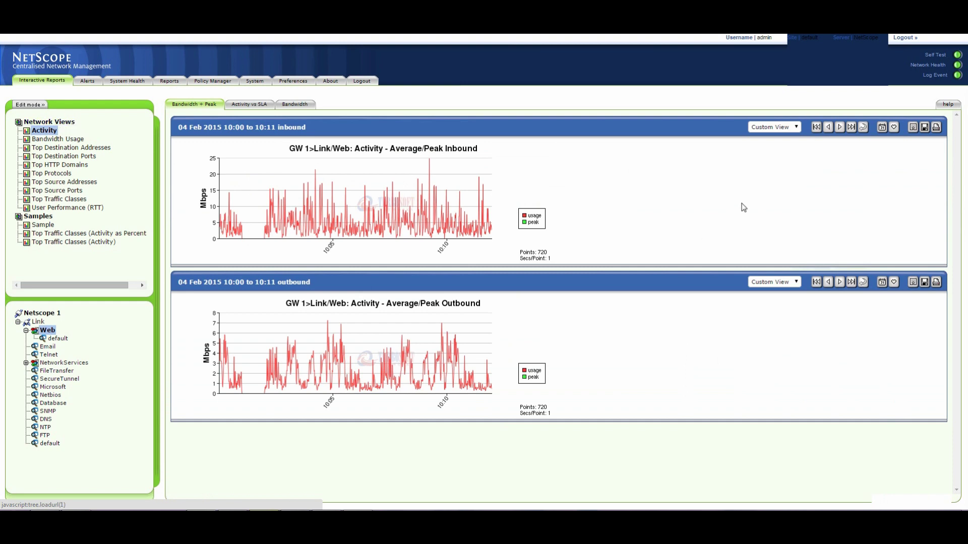